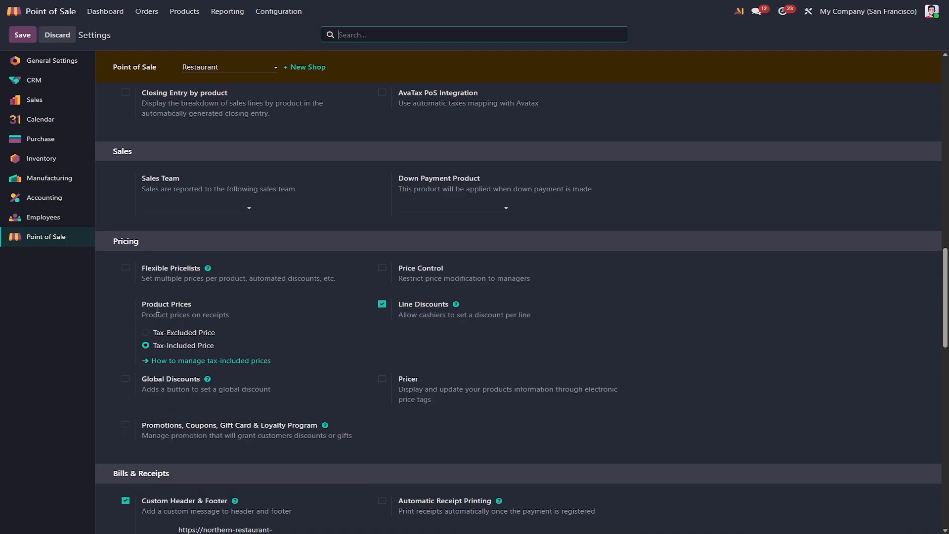
- Enable Flexible Pricelists and Promotions, Coupons, Gift Card & Loyalty Program for the Restaurant shop, and save the settings
left_click(126, 269)
scroll(130, 307, "down", 3)
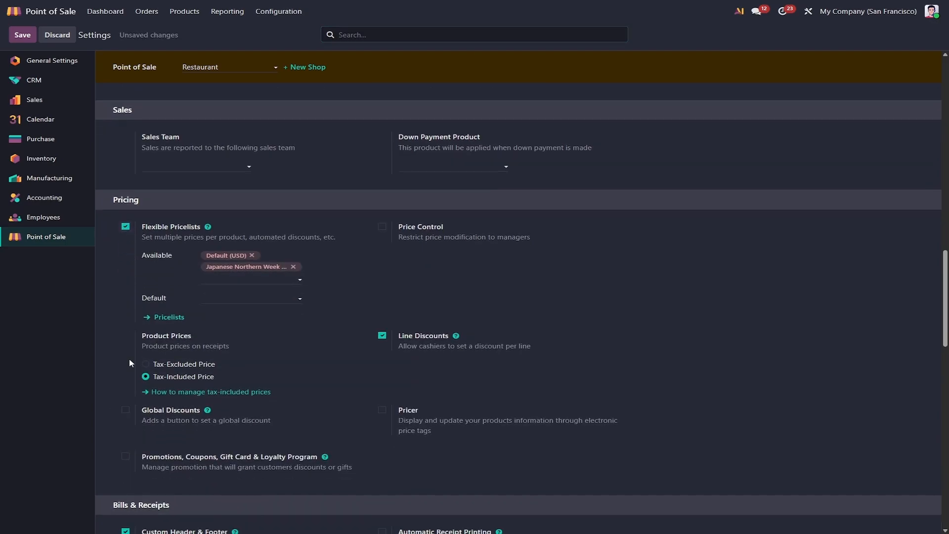
left_click(127, 351)
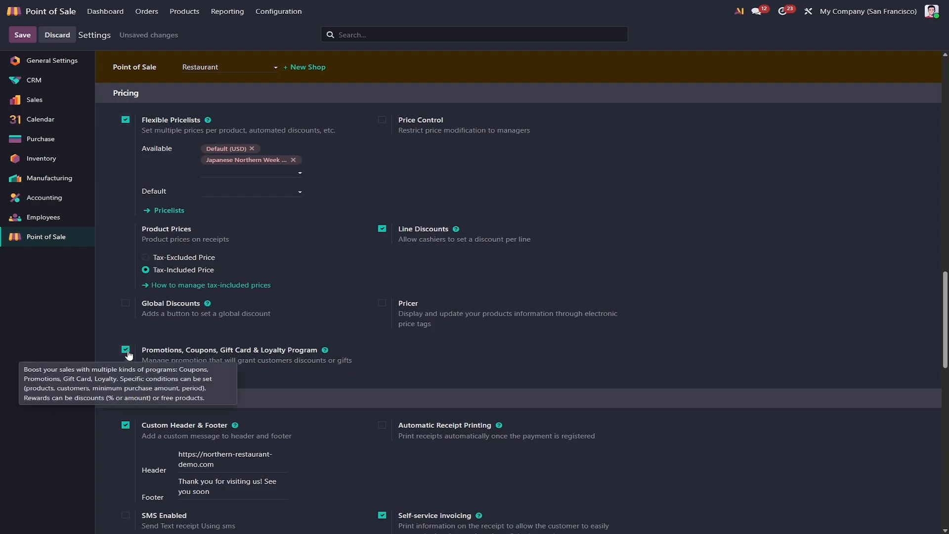
left_click(24, 33)
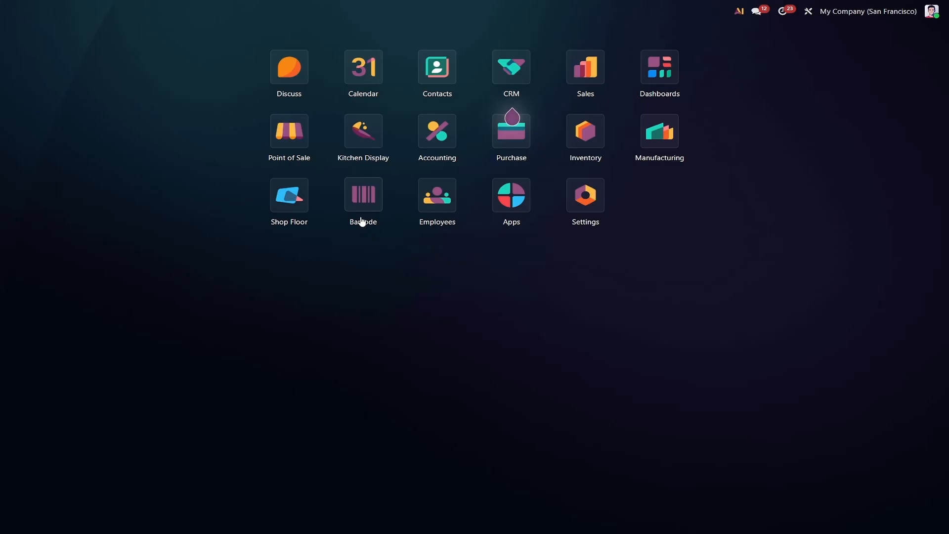
- Open the Japanese Northern Week pricelist in Point of Sale
left_click(291, 139)
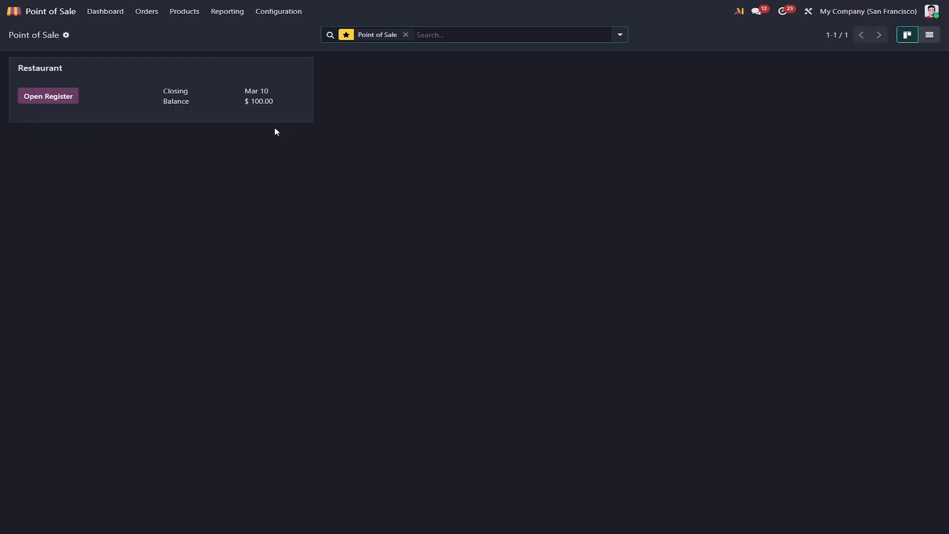
left_click(190, 16)
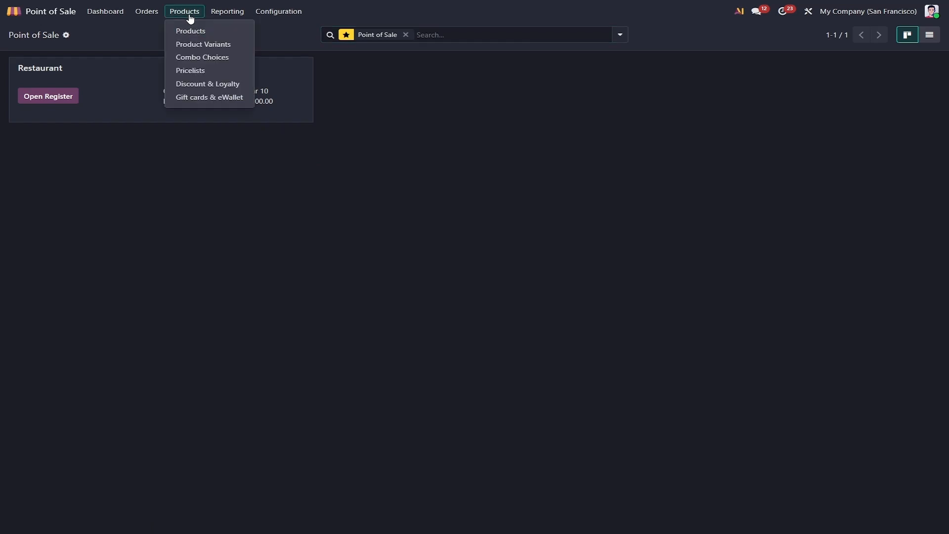
left_click(199, 70)
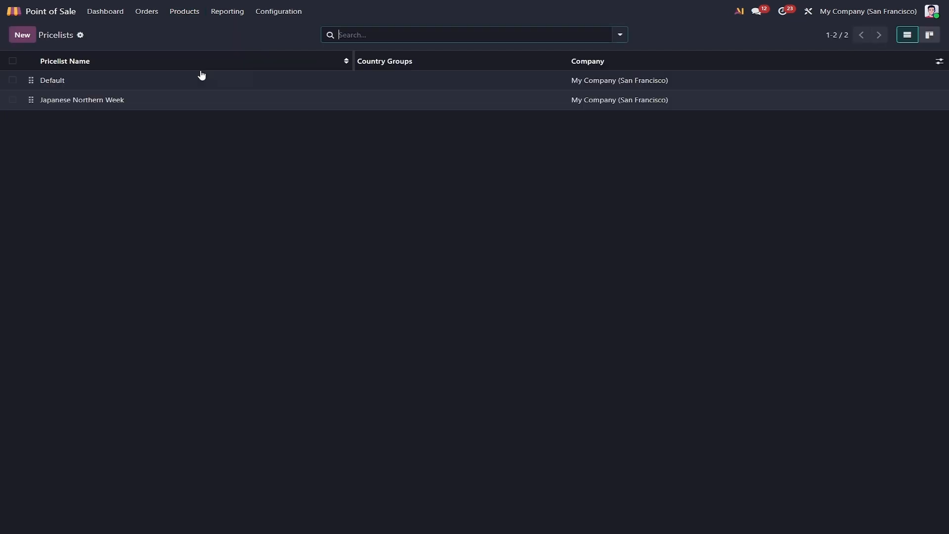
left_click(105, 102)
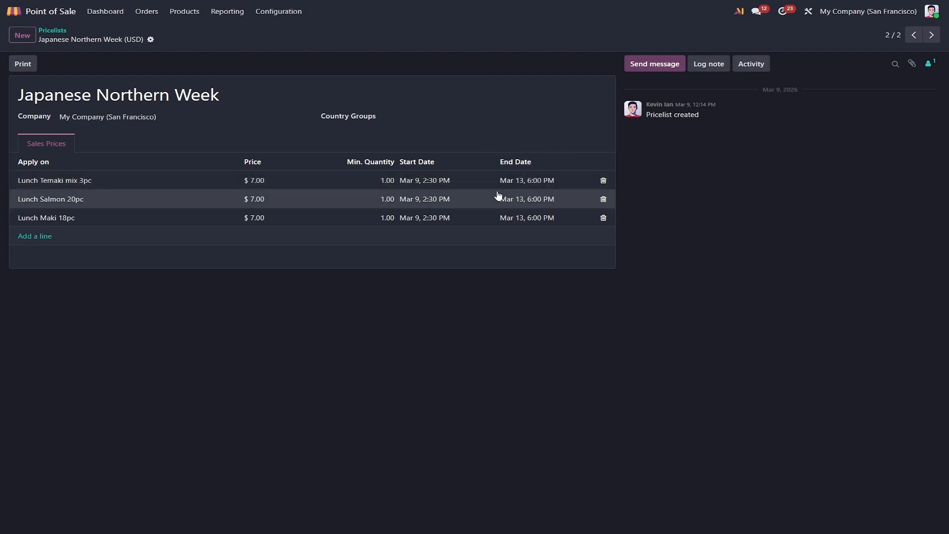
- Review the price type and validity period of the Lunch Temaki mix 3pc pricelist rule
left_click(131, 185)
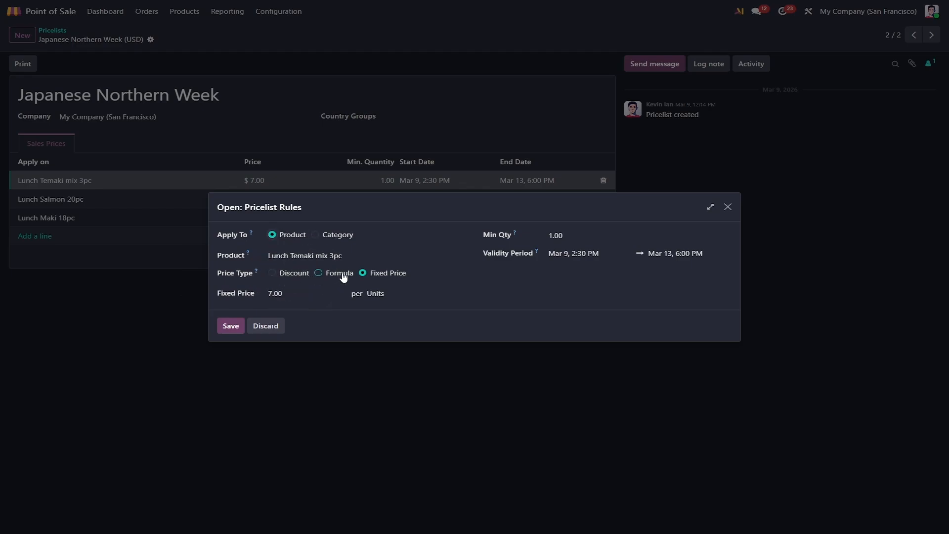
left_click(382, 280)
left_click(508, 254)
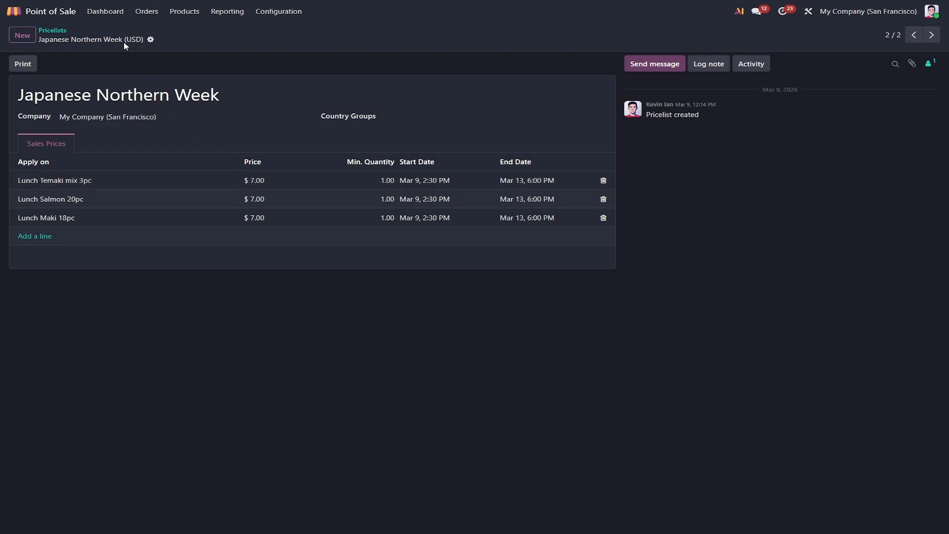
- Open the "Buy 1 pizza, get free pop drink" program from the Discount & Loyalty list
left_click(112, 15)
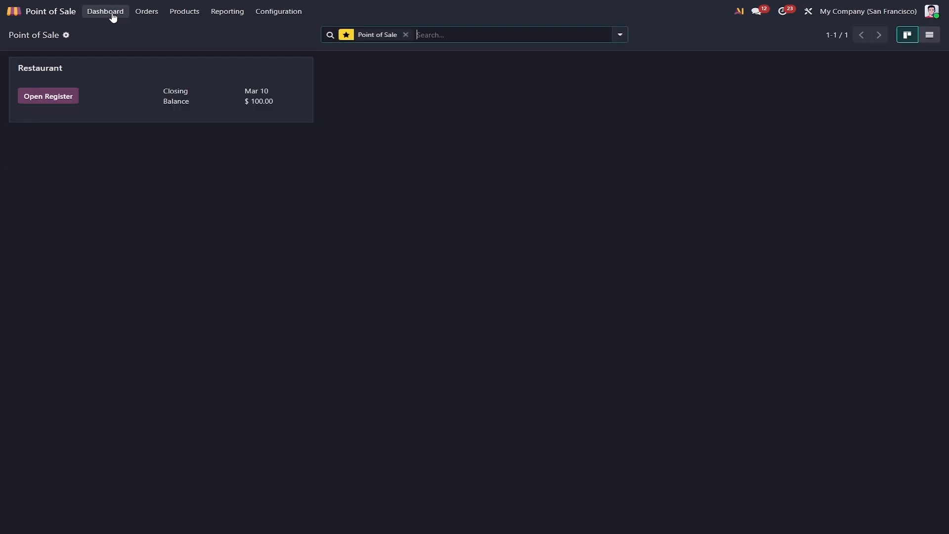
left_click(181, 15)
left_click(195, 85)
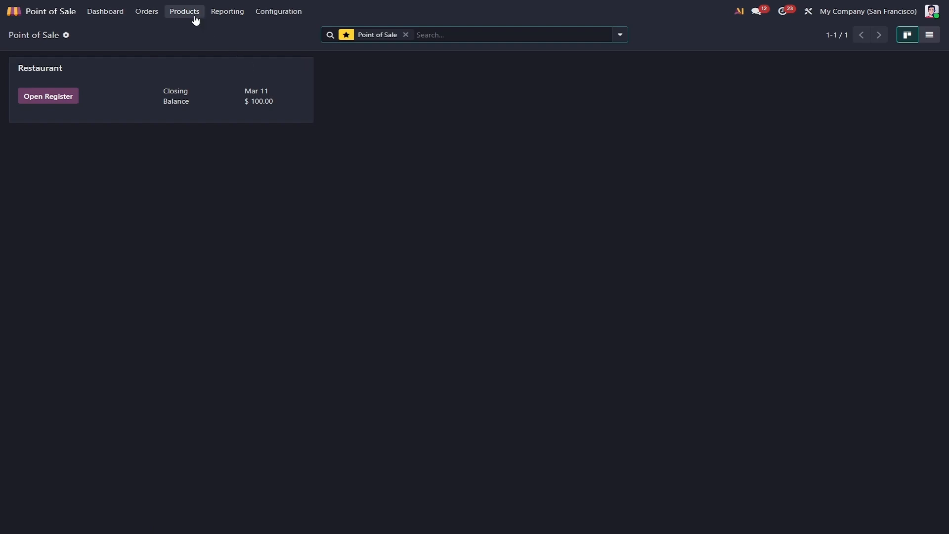
left_click(192, 13)
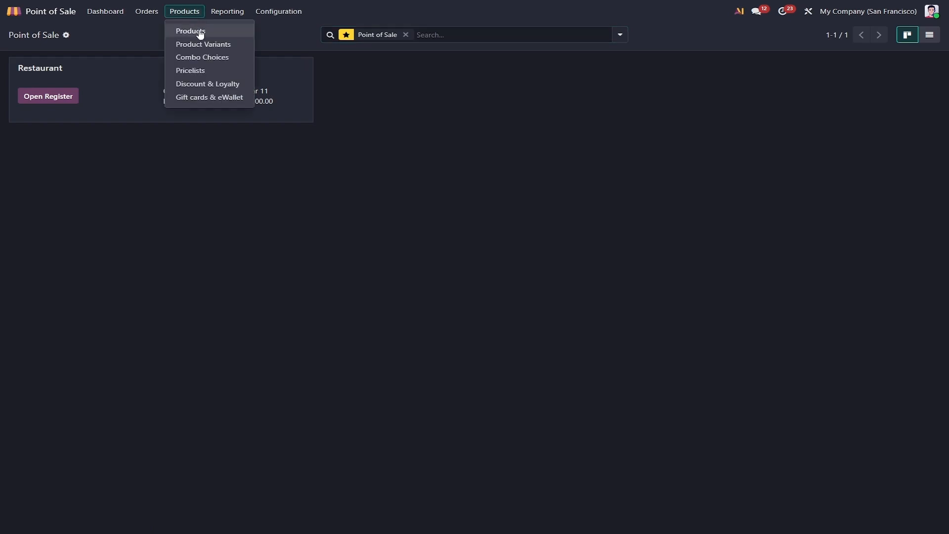
left_click(205, 85)
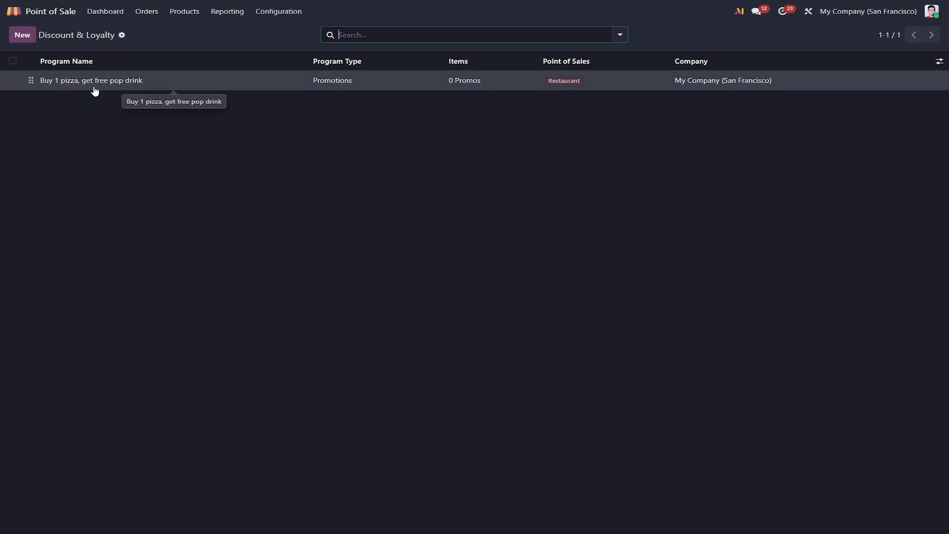
left_click(164, 82)
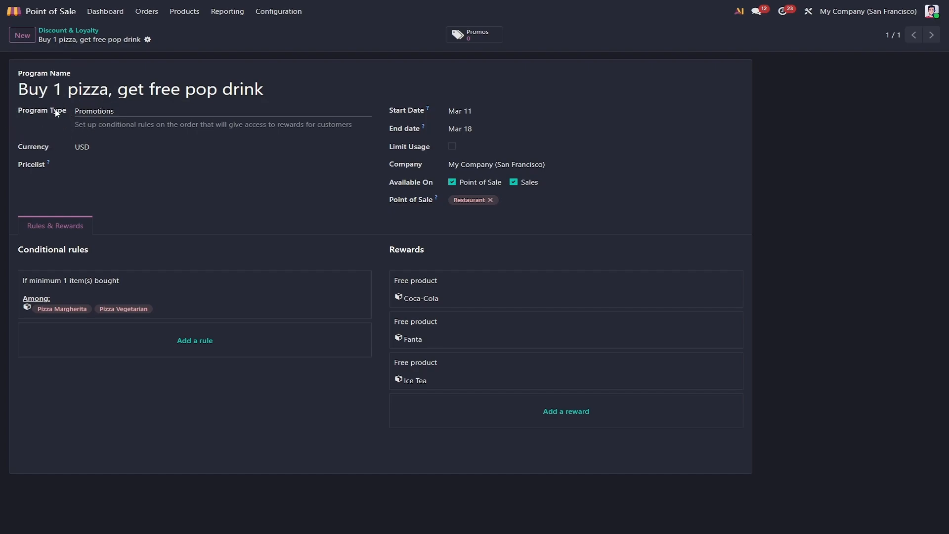
- Examine the promotion's program type, pricelist, start and end dates, usage limit, company, point of sale, conditional rules and rewards
left_click(116, 112)
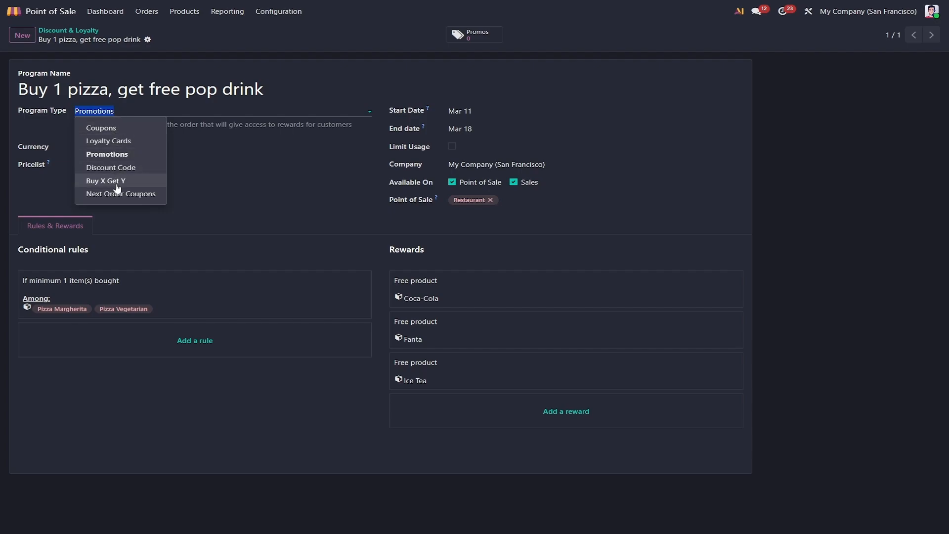
left_click(54, 187)
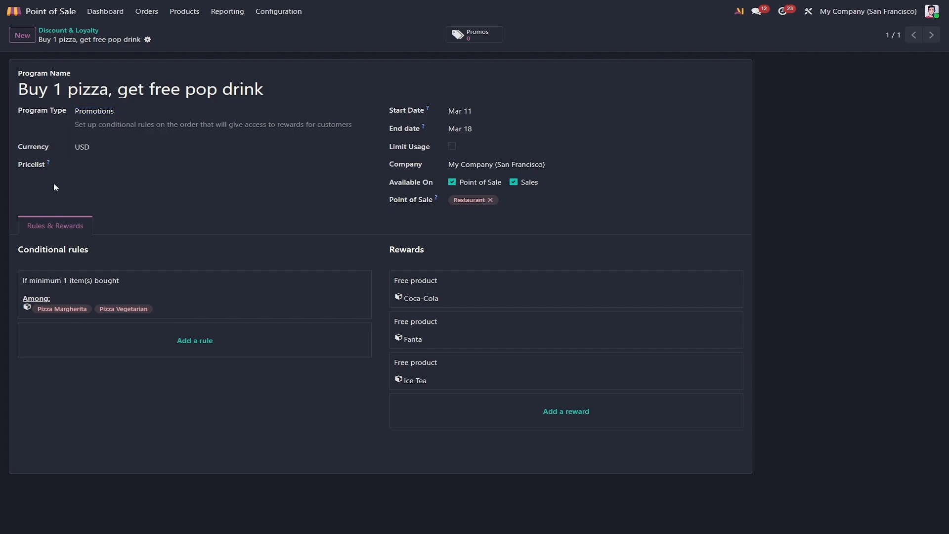
left_click(32, 165)
left_click(410, 114)
left_click(409, 131)
left_click(411, 150)
left_click(453, 147)
left_click(452, 147)
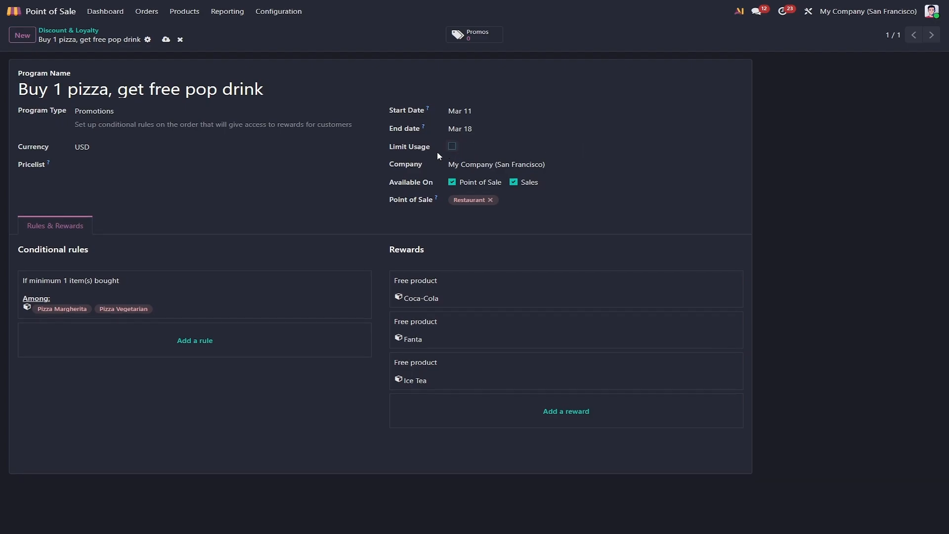
left_click(403, 168)
left_click(414, 200)
left_click(58, 252)
left_click(402, 248)
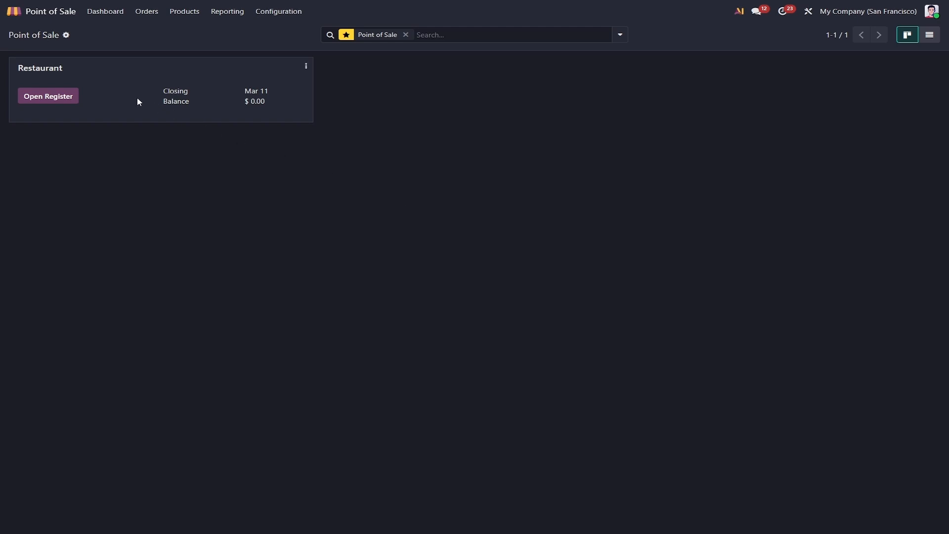
- Open the Restaurant register with 0.00 opening cash and start an order for table 9
left_click(67, 95)
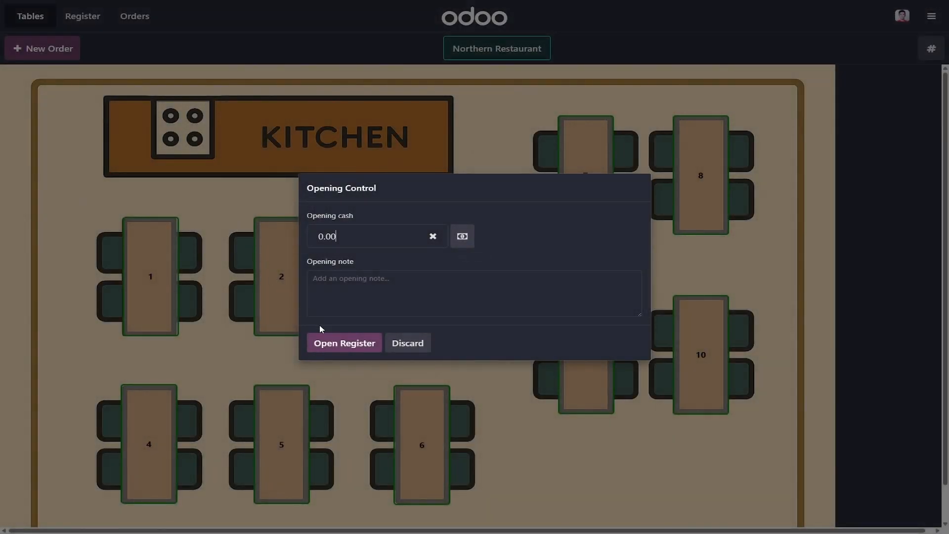
left_click(339, 341)
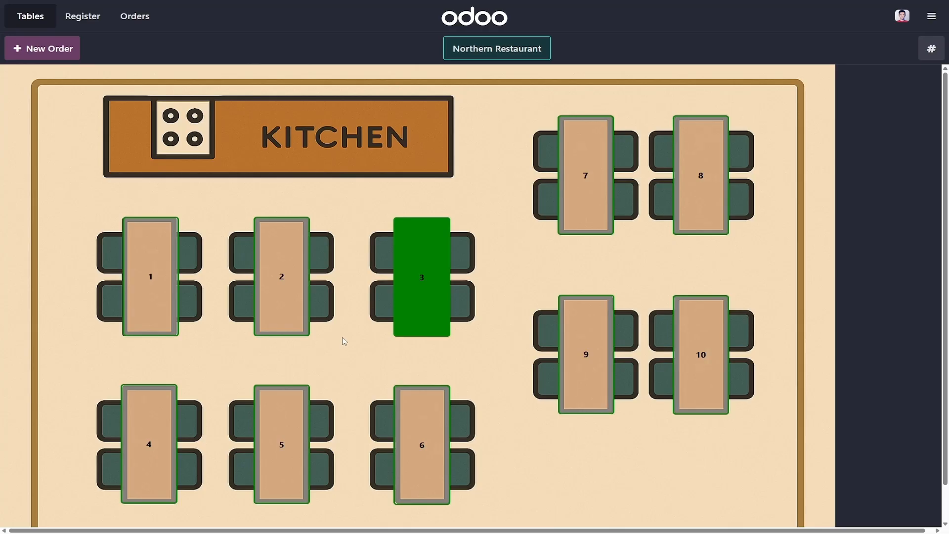
left_click(576, 330)
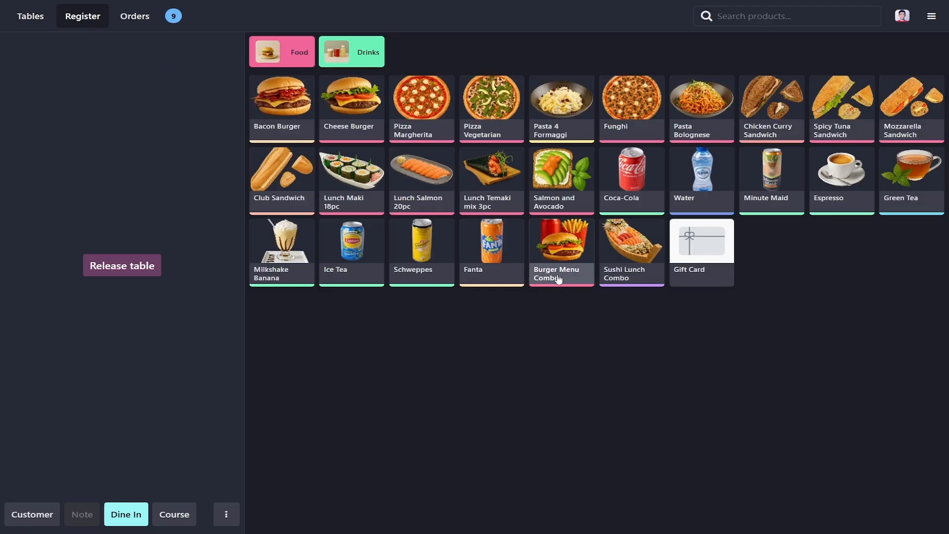
- Add a Pizza Margherita with Pepperoni, a Lunch Maki 18pc, a Lunch Salmon 20pc and a Lunch Temaki mix 3pc to the order
left_click(429, 114)
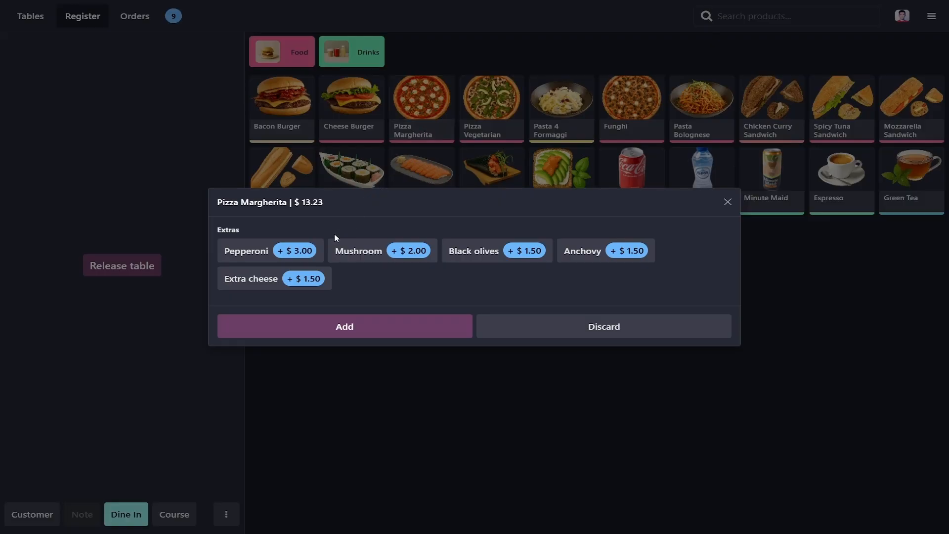
left_click(299, 256)
left_click(354, 330)
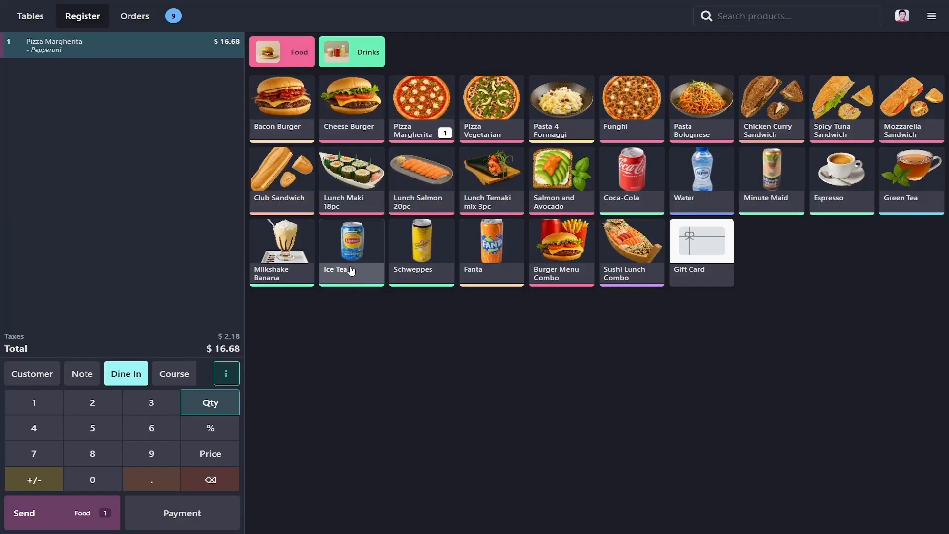
left_click(352, 189)
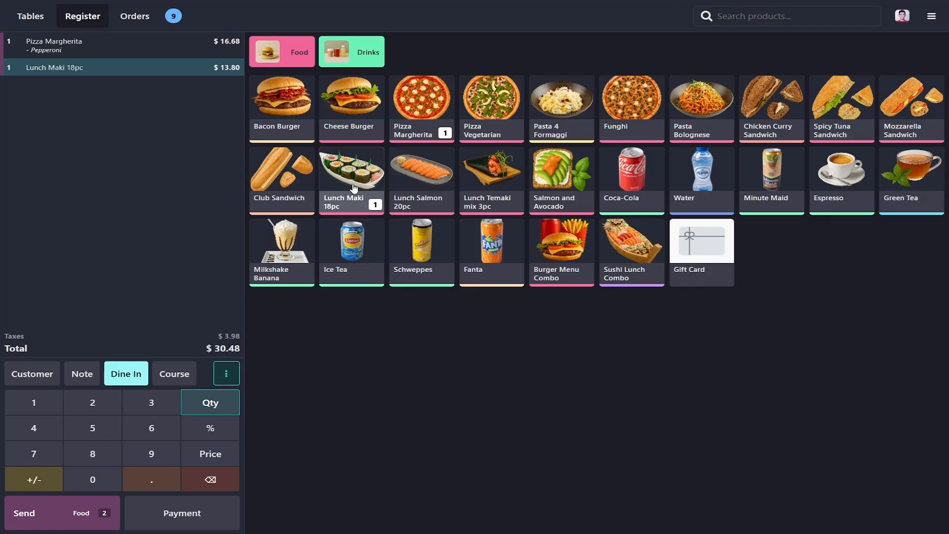
left_click(418, 184)
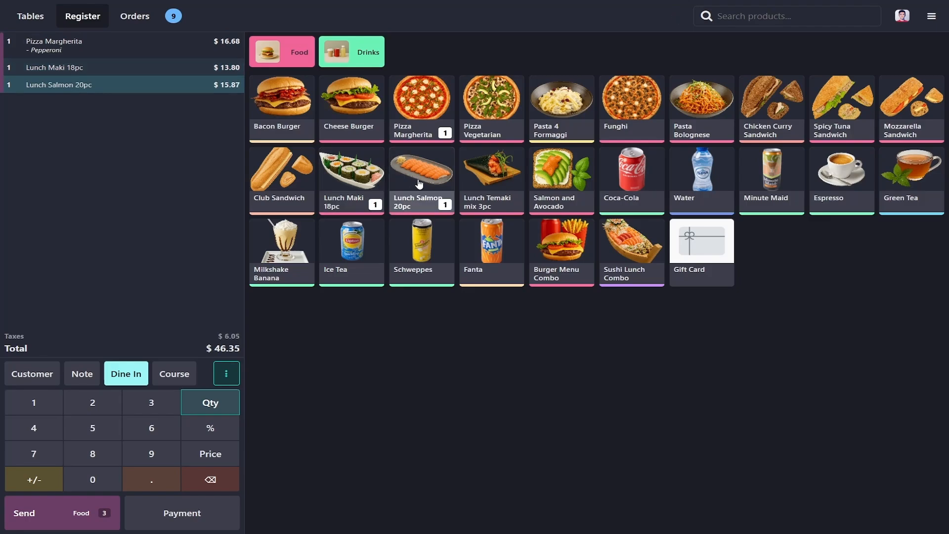
left_click(497, 184)
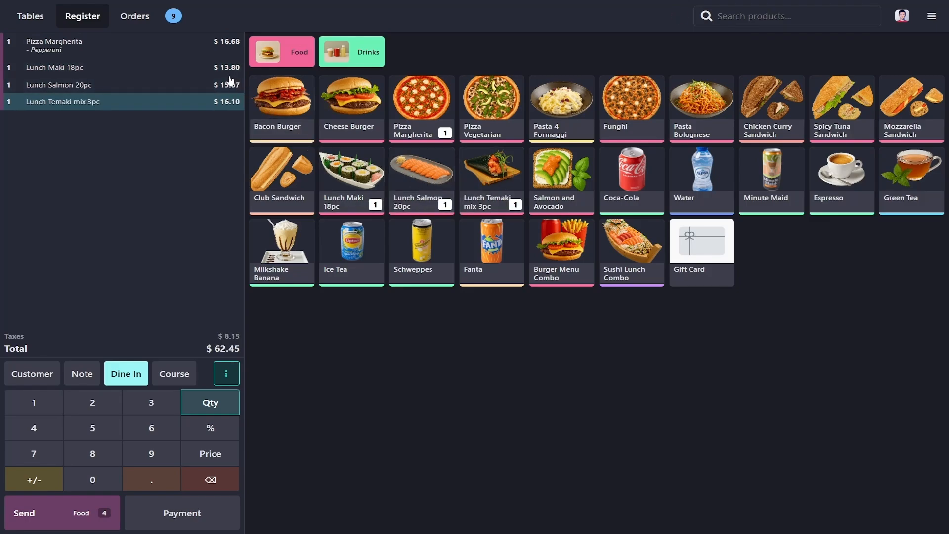
- Apply the Japanese Northern Week pricelist to the order
key("ctrl")
key("ctrl")
key("ctrl")
left_click(232, 374)
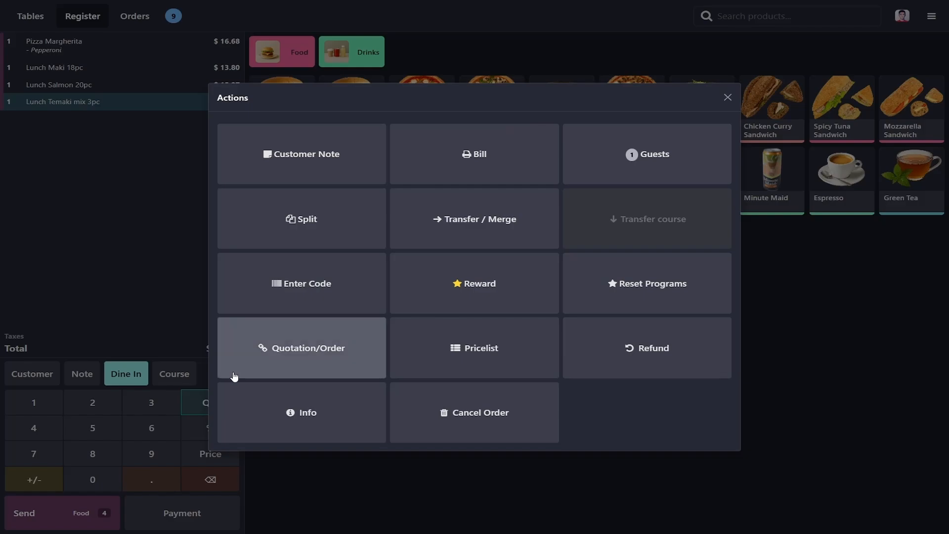
left_click(462, 354)
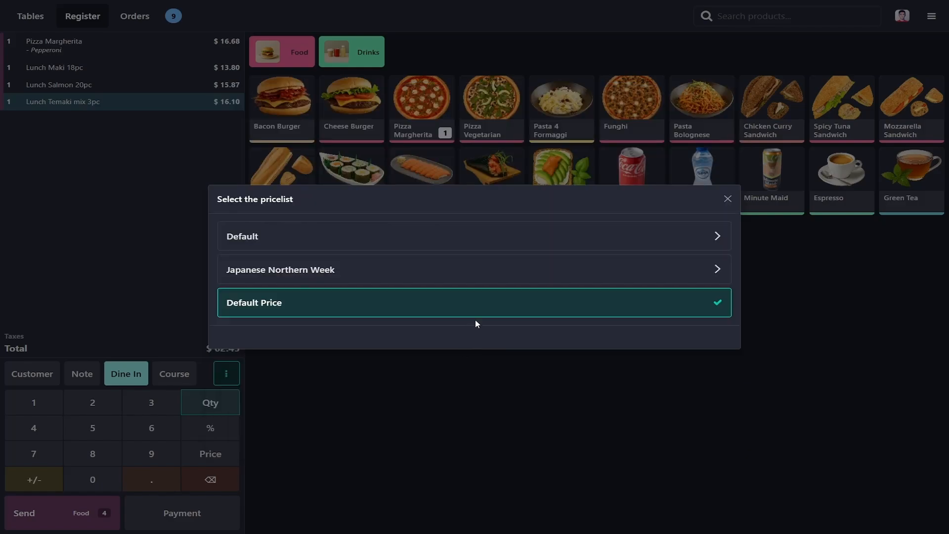
left_click(475, 281)
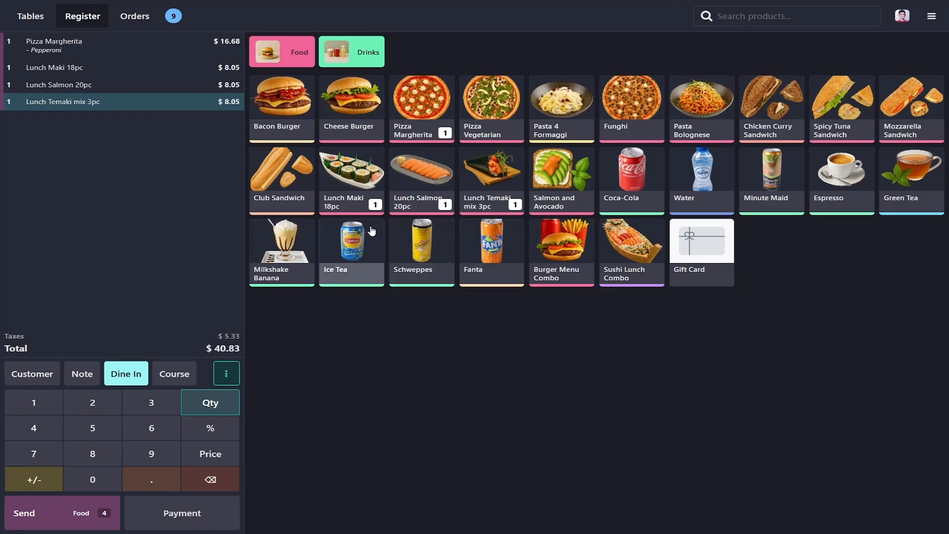
left_click(227, 68)
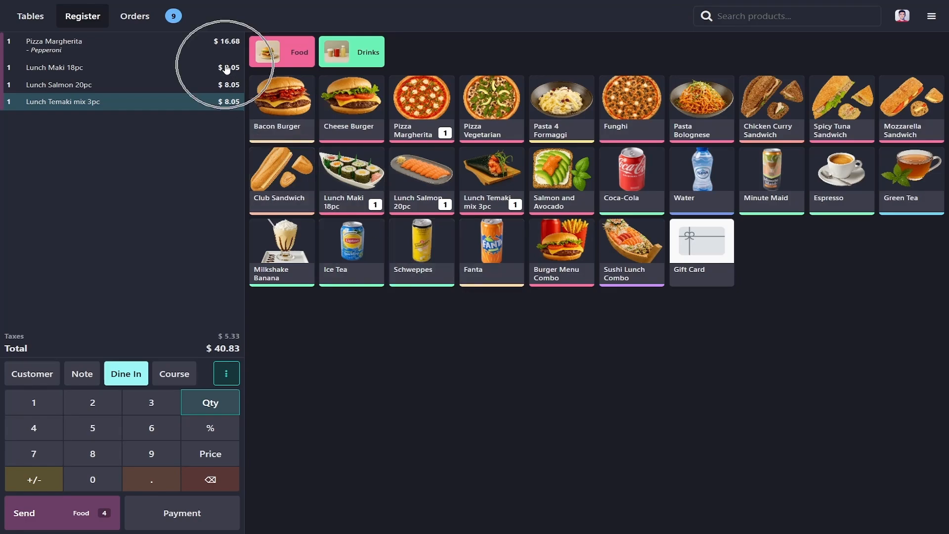
left_click(231, 104)
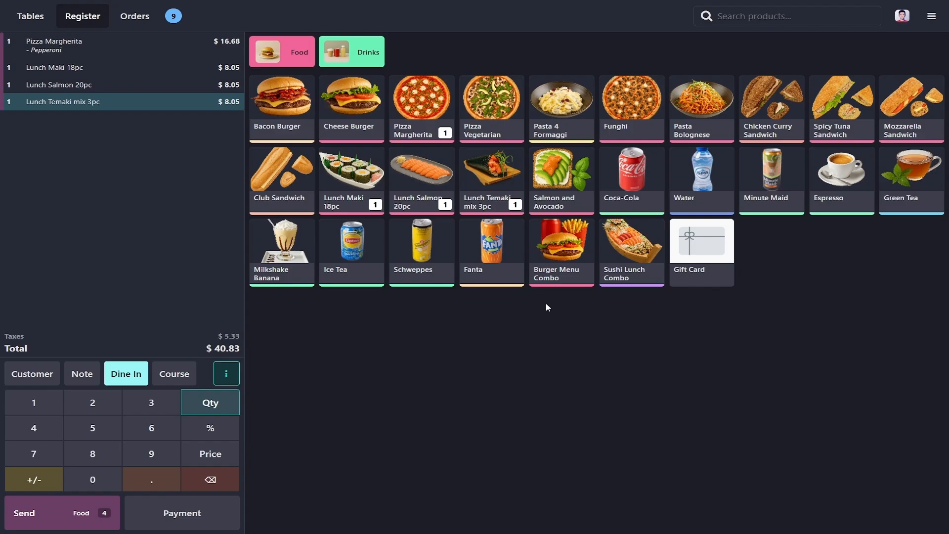
left_click(229, 44)
- Apply the "Buy 1 pizza, get free pop drink" reward to the order with the free Coca-Cola
left_click(227, 374)
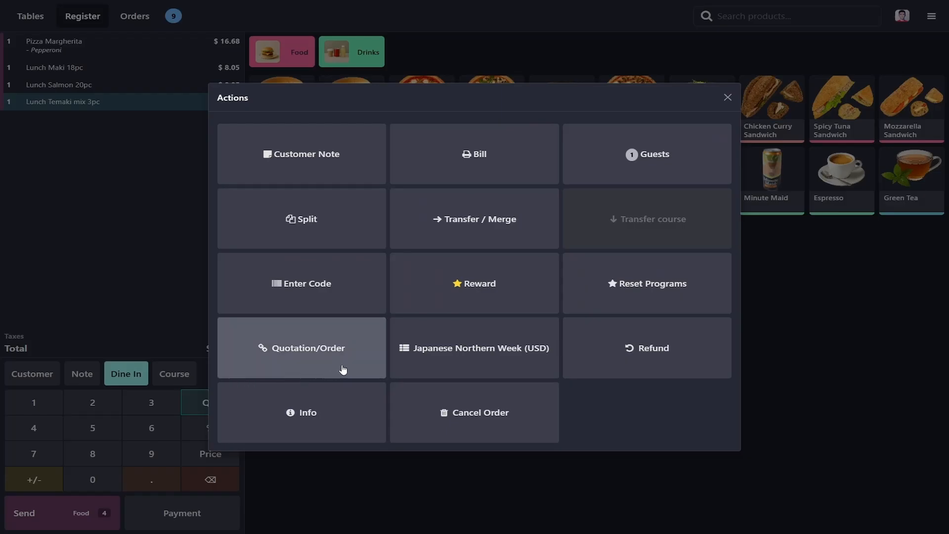
left_click(460, 302)
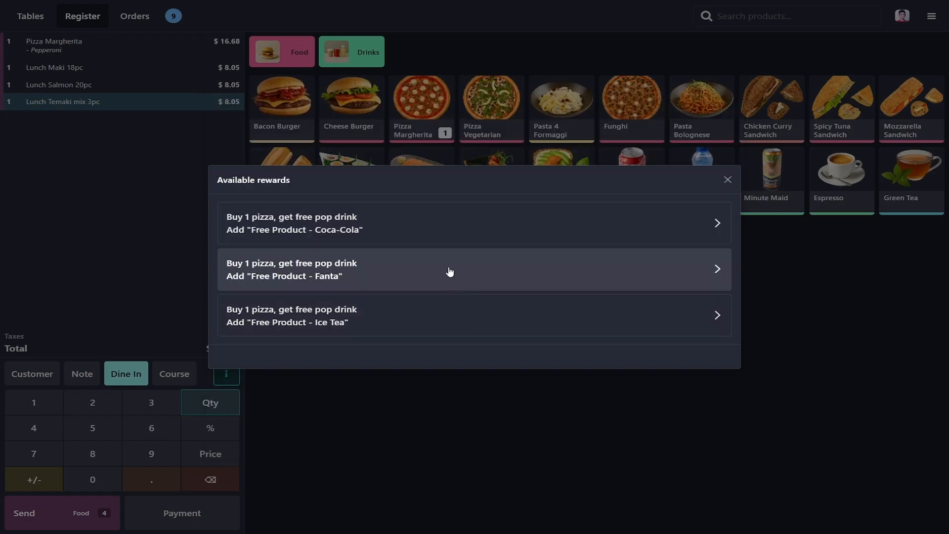
left_click(445, 235)
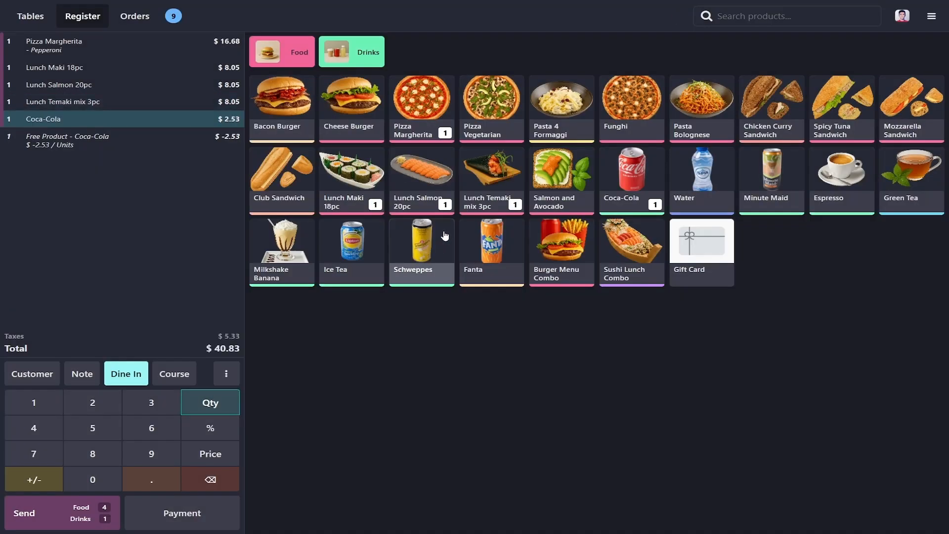